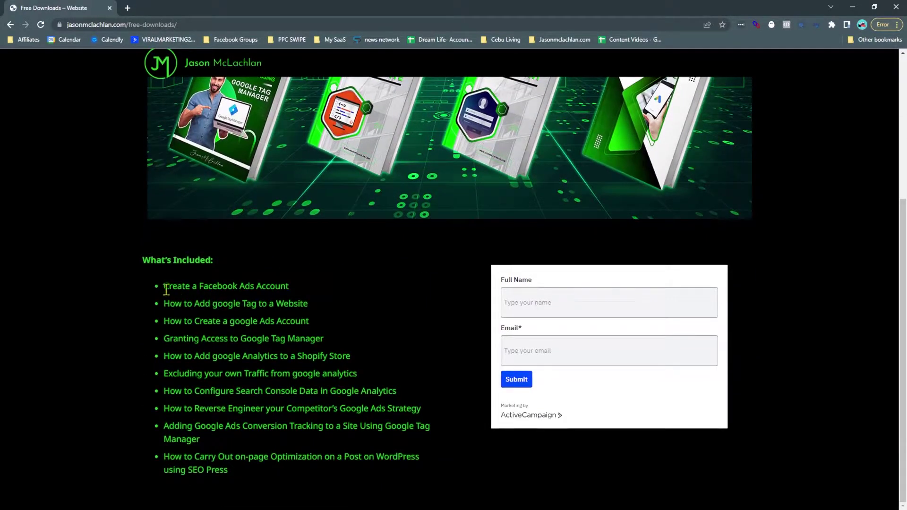
- Review the free downloads list and the Pay Per Click Pro bundle page, including its upcoming courses and bonus software
left_click_drag(166, 289, 384, 477)
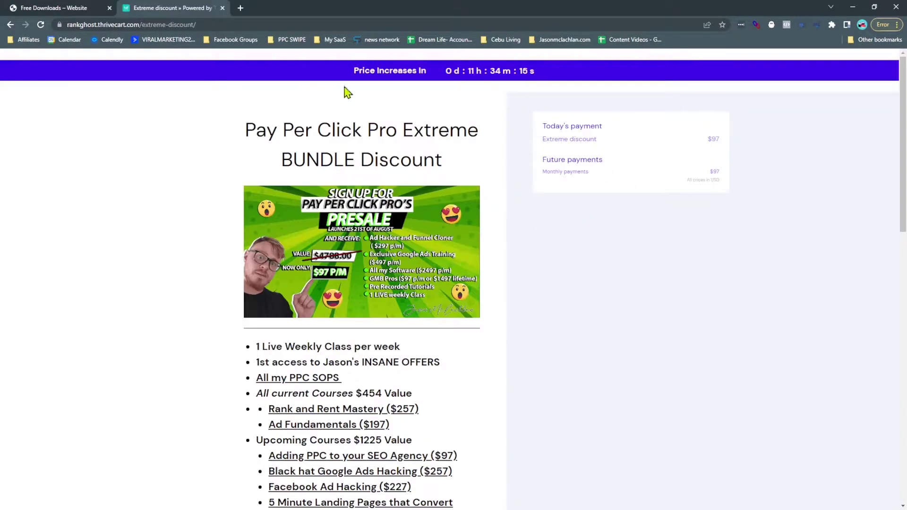
left_click_drag(247, 125, 480, 174)
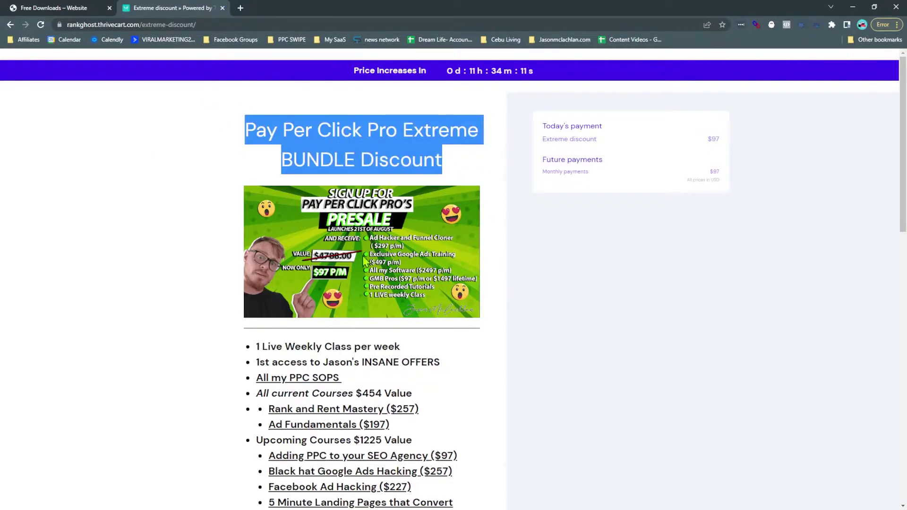
left_click_drag(260, 115, 440, 165)
scroll(364, 181, "down", 1)
scroll(363, 181, "down", 3)
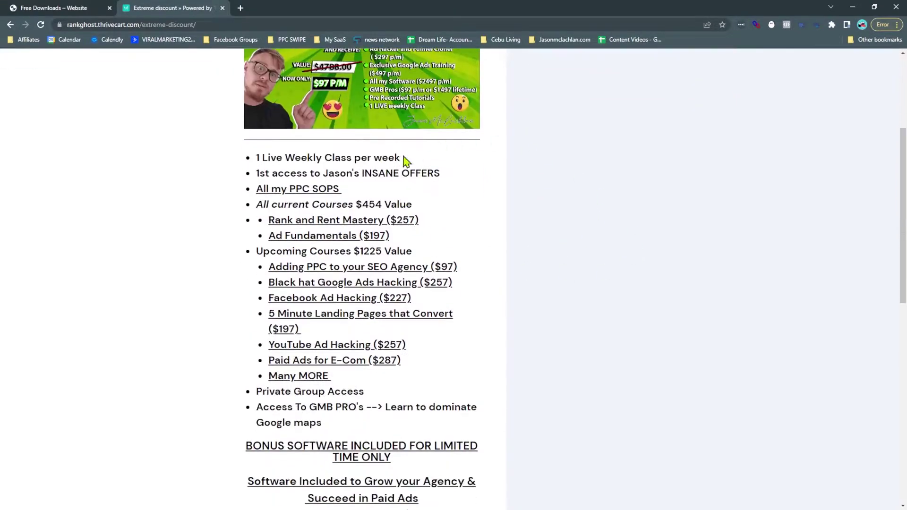
left_click_drag(258, 257, 477, 406)
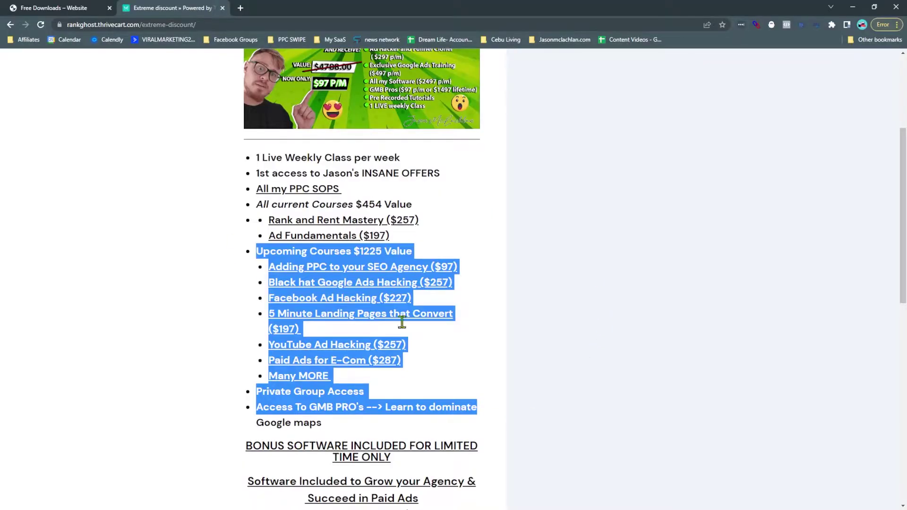
scroll(211, 326, "up", 4)
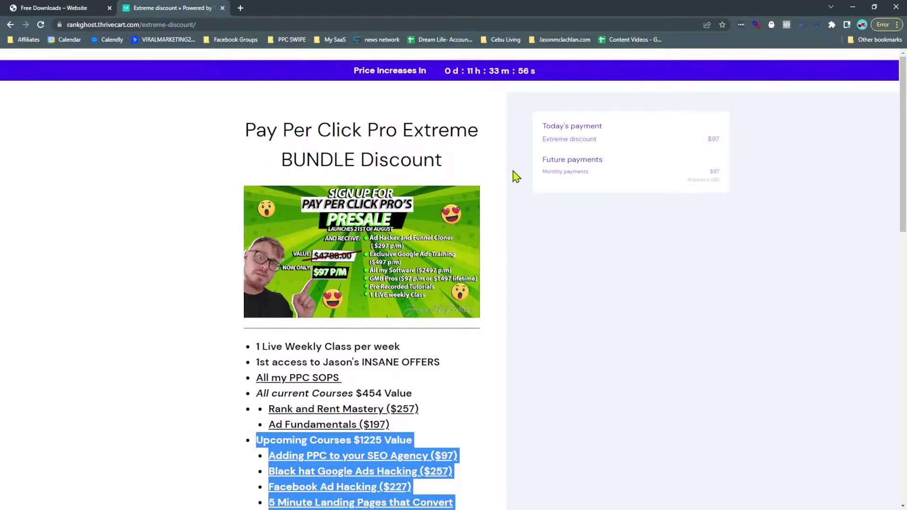
scroll(445, 229, "down", 5)
scroll(445, 229, "down", 4)
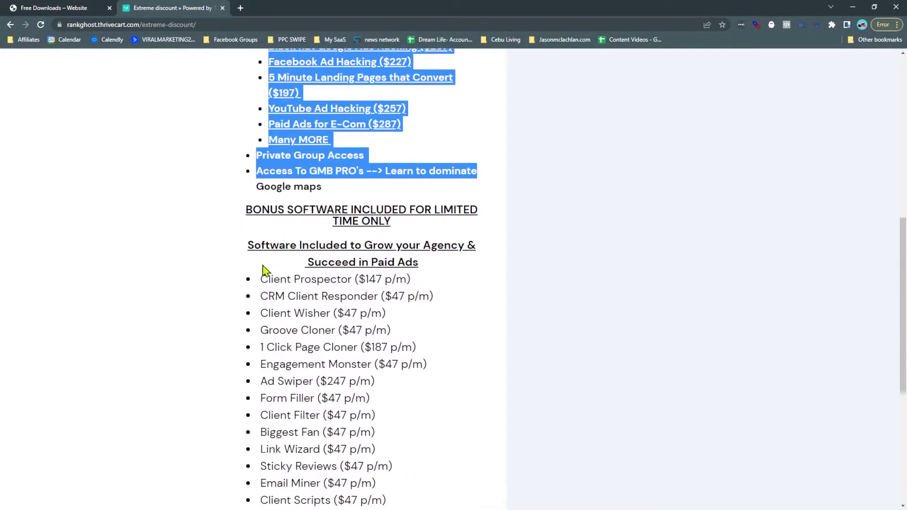
left_click_drag(257, 278, 423, 429)
scroll(414, 475, "down", 3)
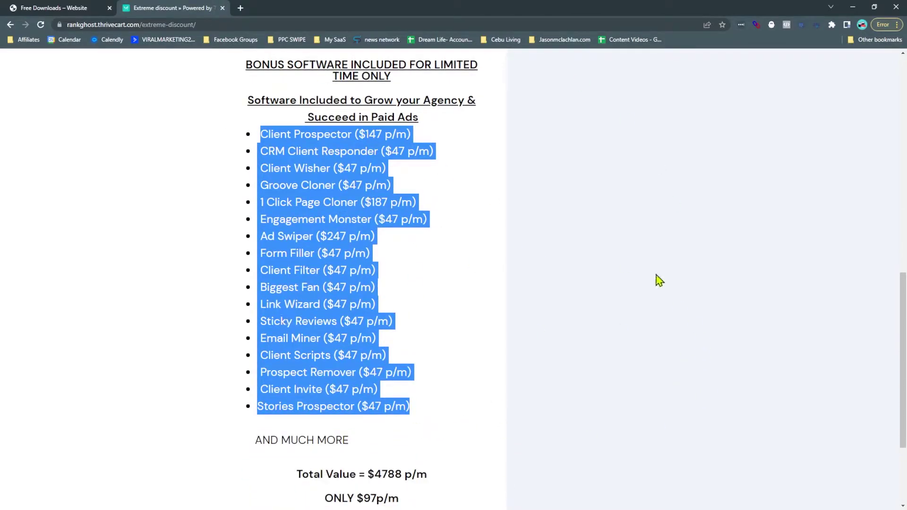
scroll(494, 211, "up", 6)
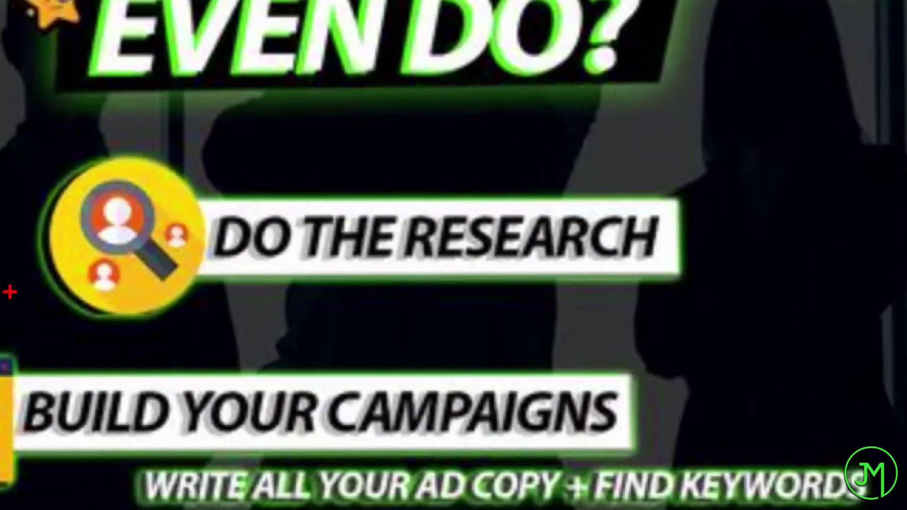
mouse_move(575, 108)
left_mouse_down()
mouse_move(628, 333)
mouse_move(43, 208)
left_mouse_up()
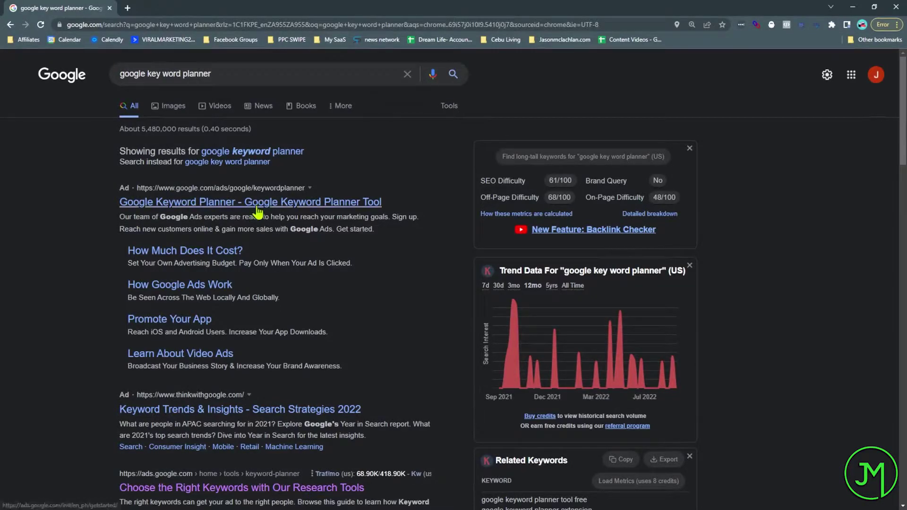
left_click(274, 152)
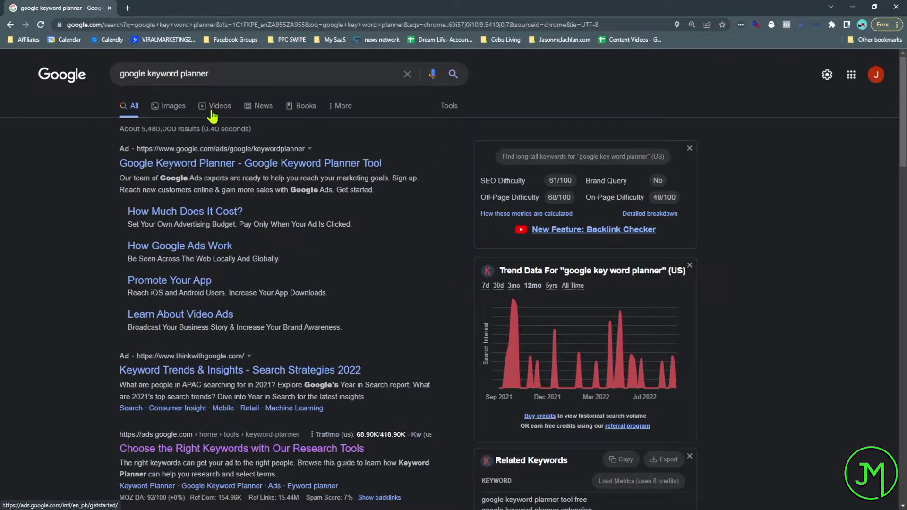
left_click(298, 164)
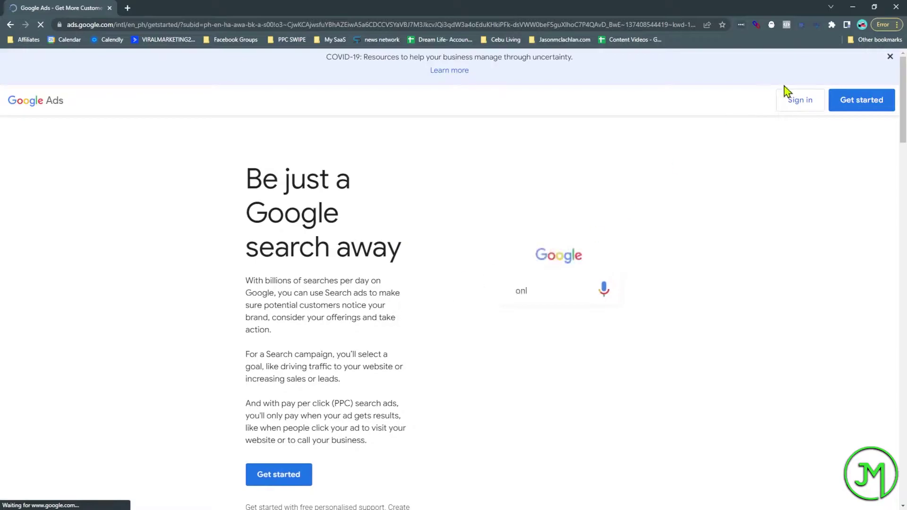
key("alt+Left")
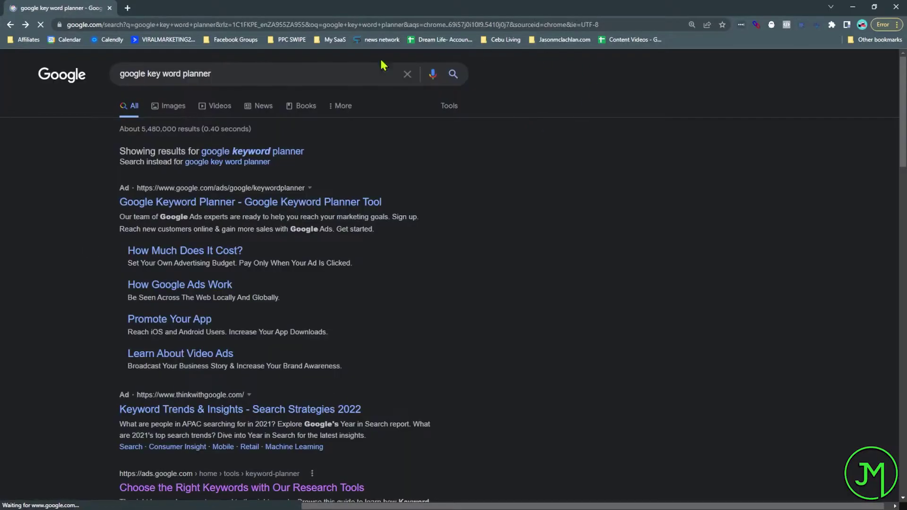
- Open Google Ads Keyword Planner through the "Choose the Right Keywords with Our Research Tools" search result
scroll(298, 400, "down", 2)
left_click(260, 473)
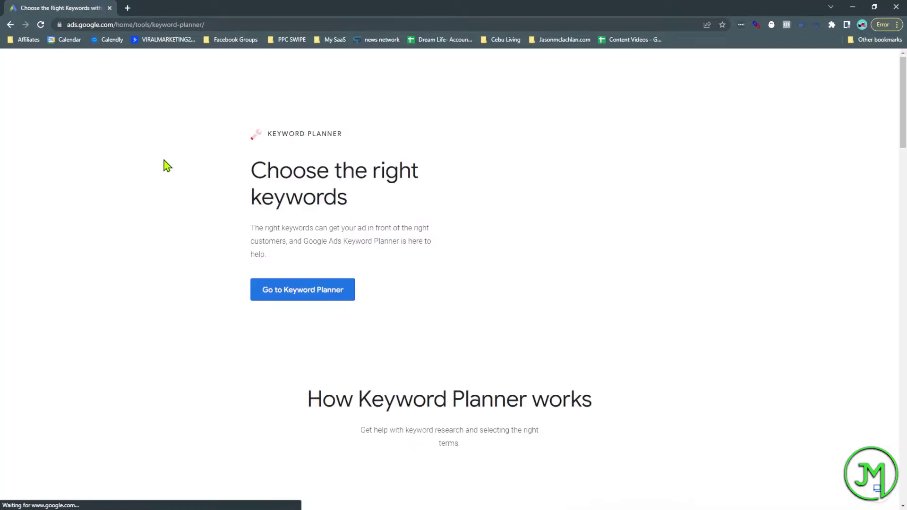
left_click(287, 323)
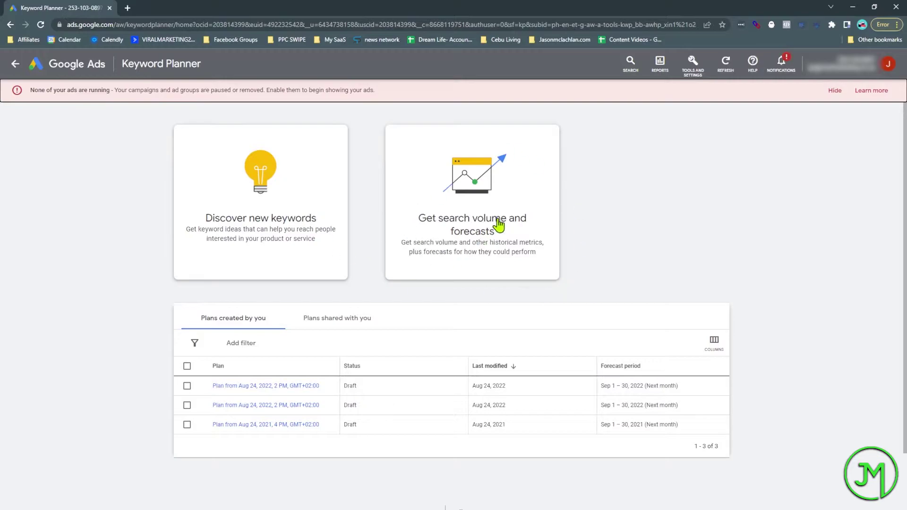
- Get search volume and forecasts for the keyword "tattoo shop near me" and check its average monthly searches
left_click(483, 232)
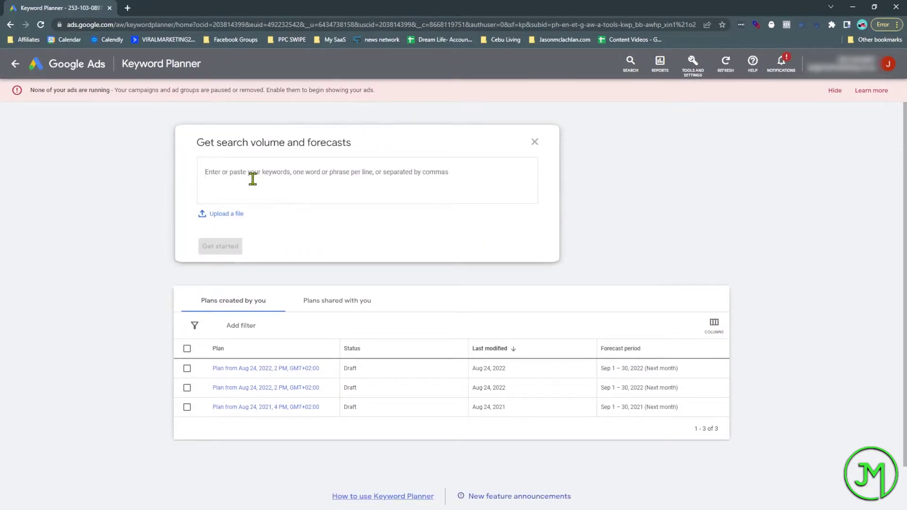
type("tattoo sho")
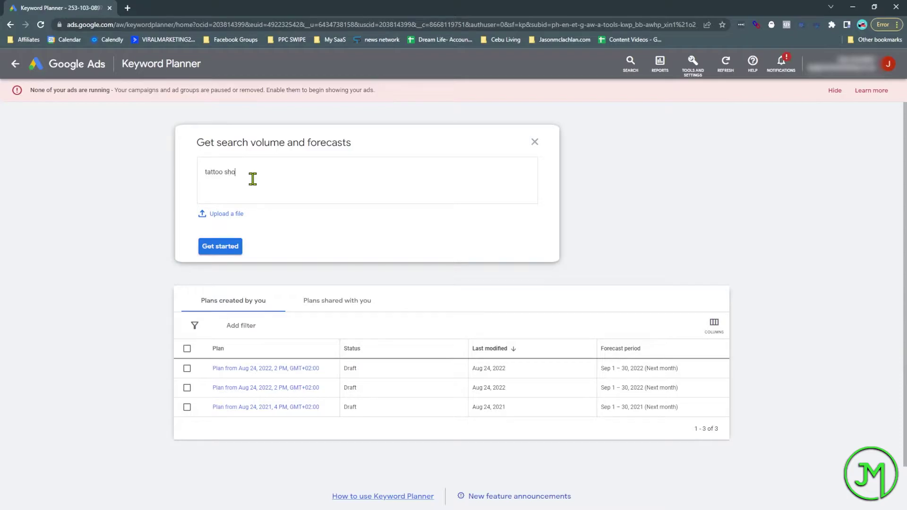
type("p near me")
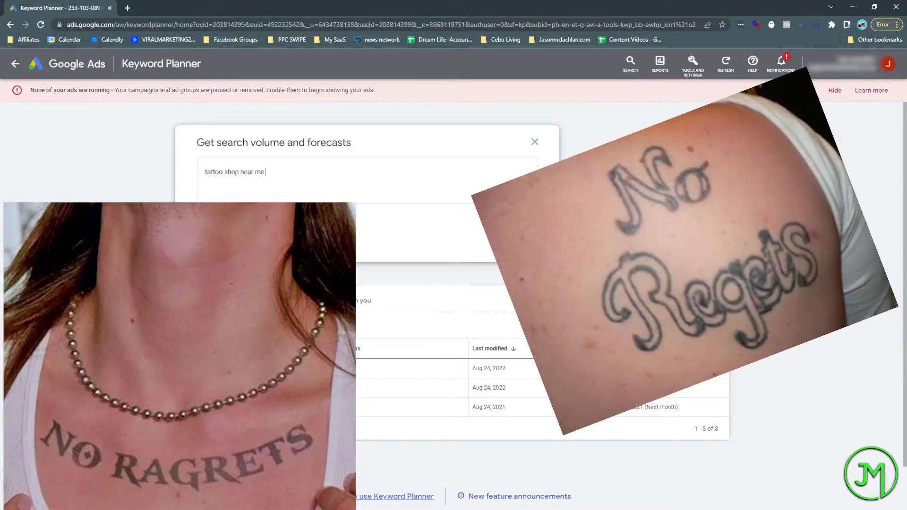
key("Return")
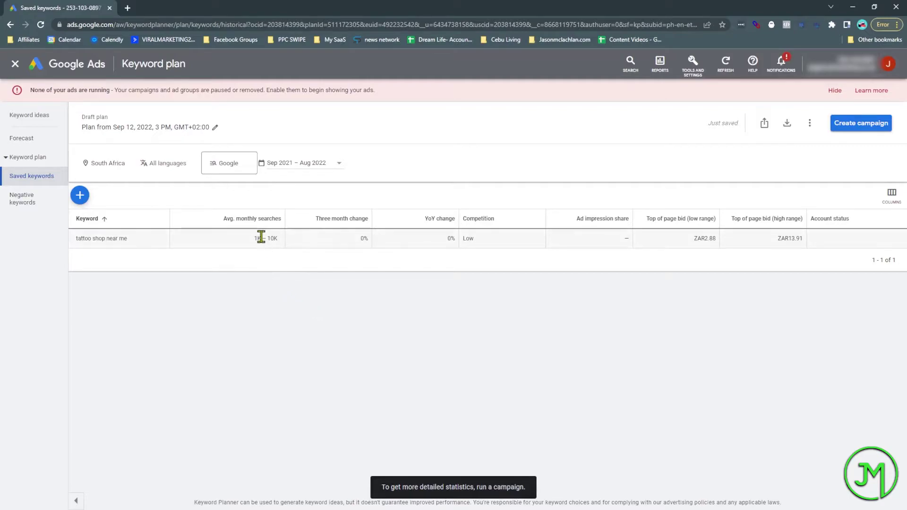
left_click_drag(255, 239, 279, 245)
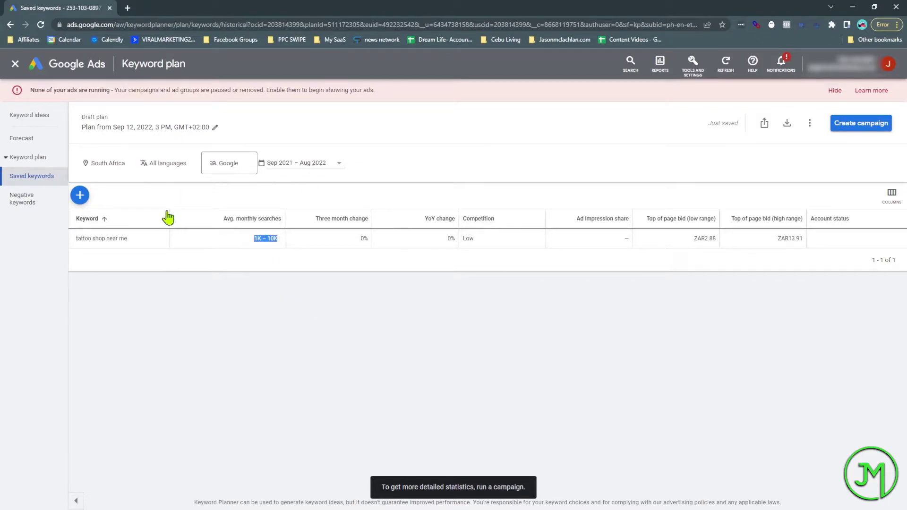
- Replace the plan's targeted country with the state of Texas, United States, and check the keyword's average monthly searches there
left_click(114, 169)
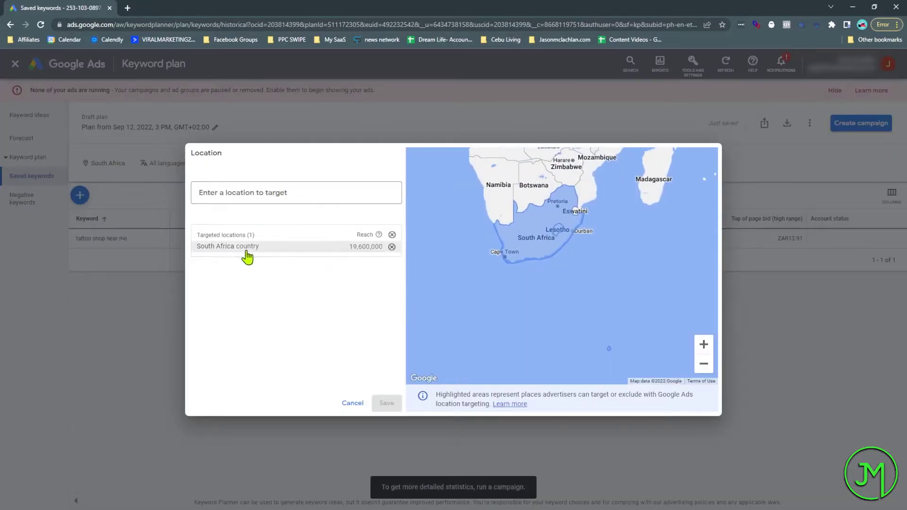
left_click(389, 252)
left_click(243, 195)
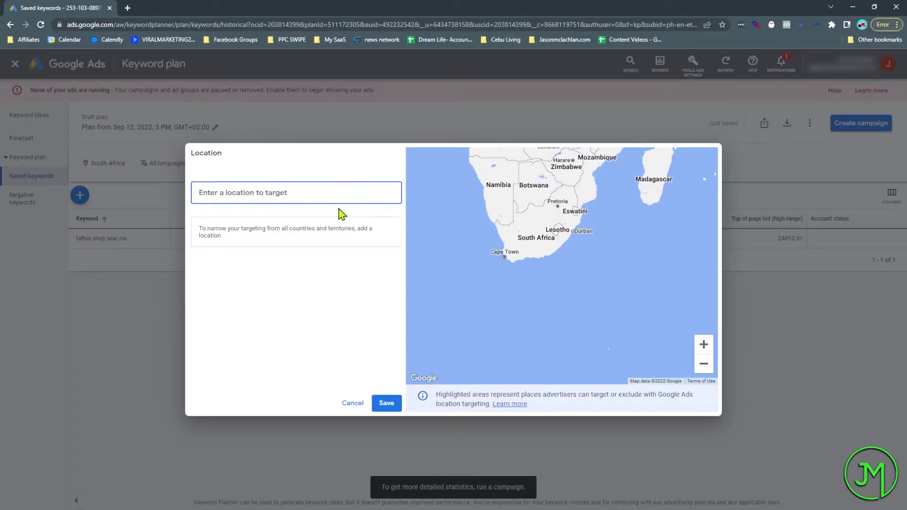
type("texas")
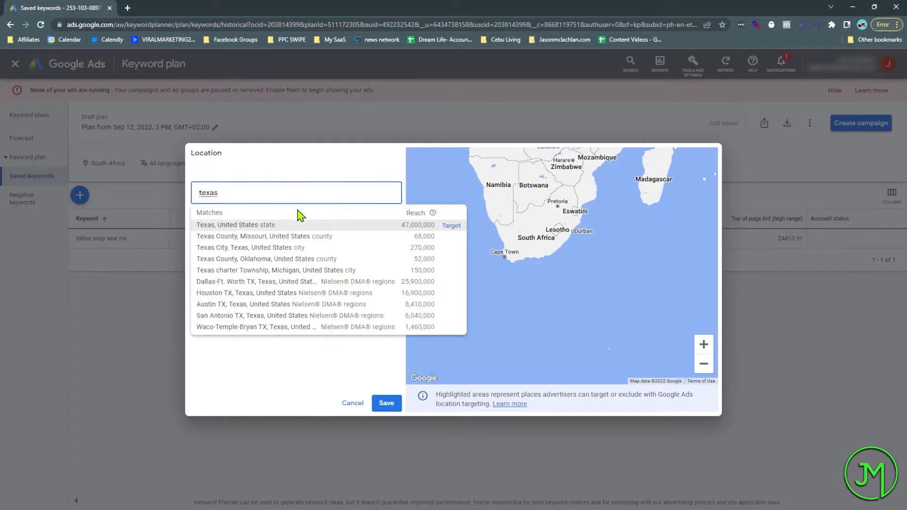
left_click(451, 226)
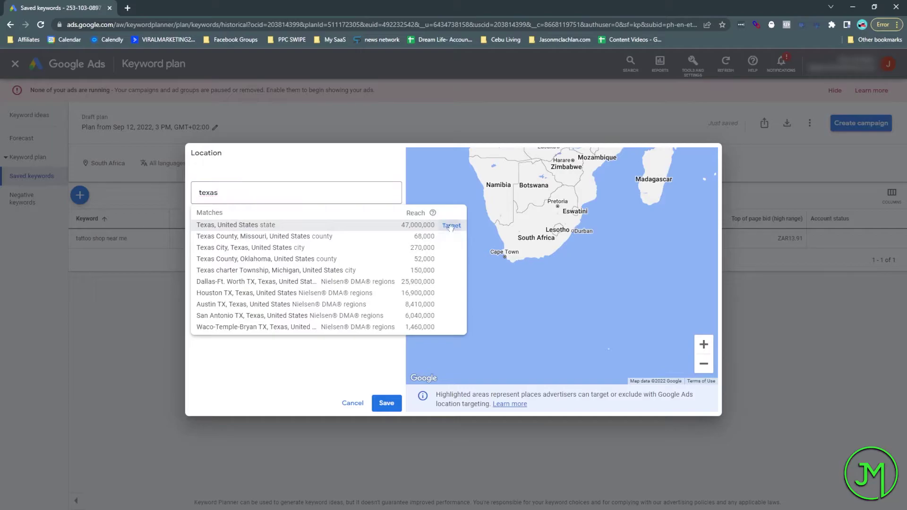
left_click(386, 405)
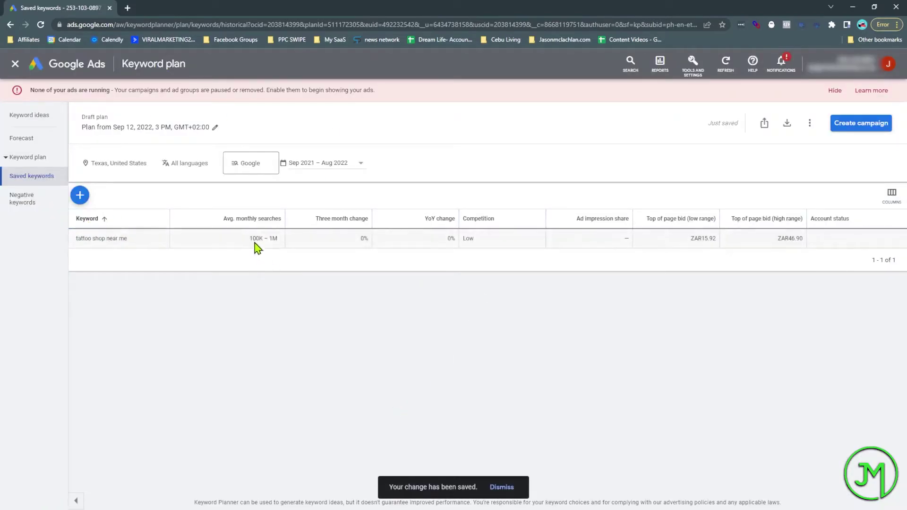
left_click_drag(250, 238, 280, 238)
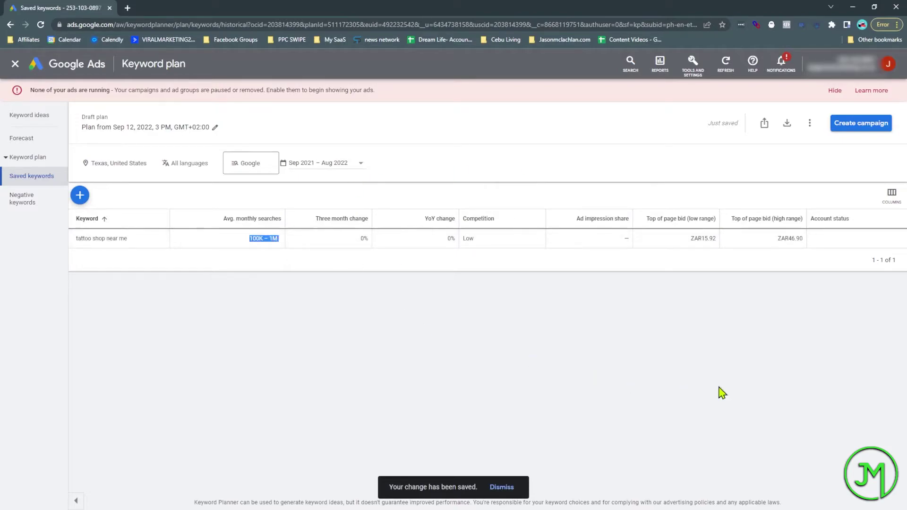